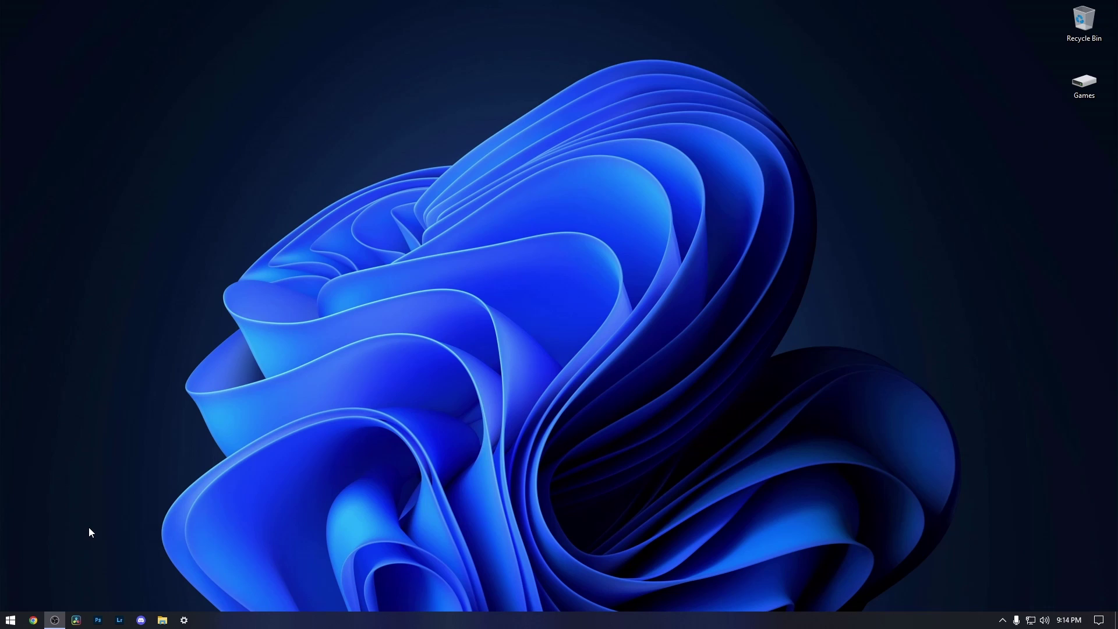
# Launch Adobe Photoshop from the Windows taskbar.
pyautogui.click(98, 621)
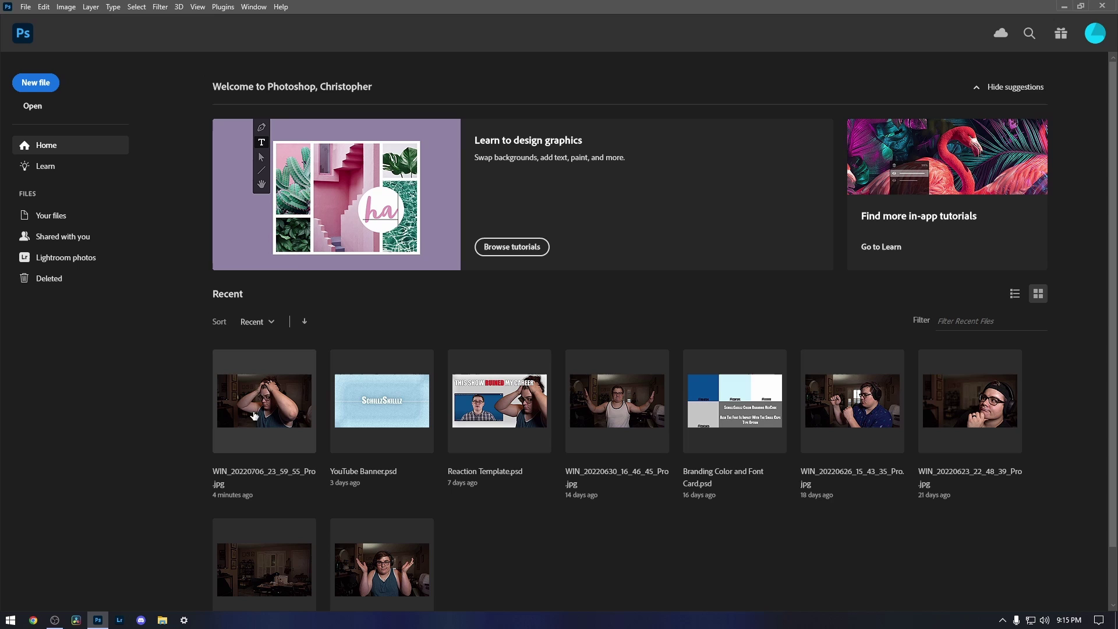
# Open the recent photo WIN_20220706_23_59_55_Pro.jpg from the Home screen.
pyautogui.click(249, 419)
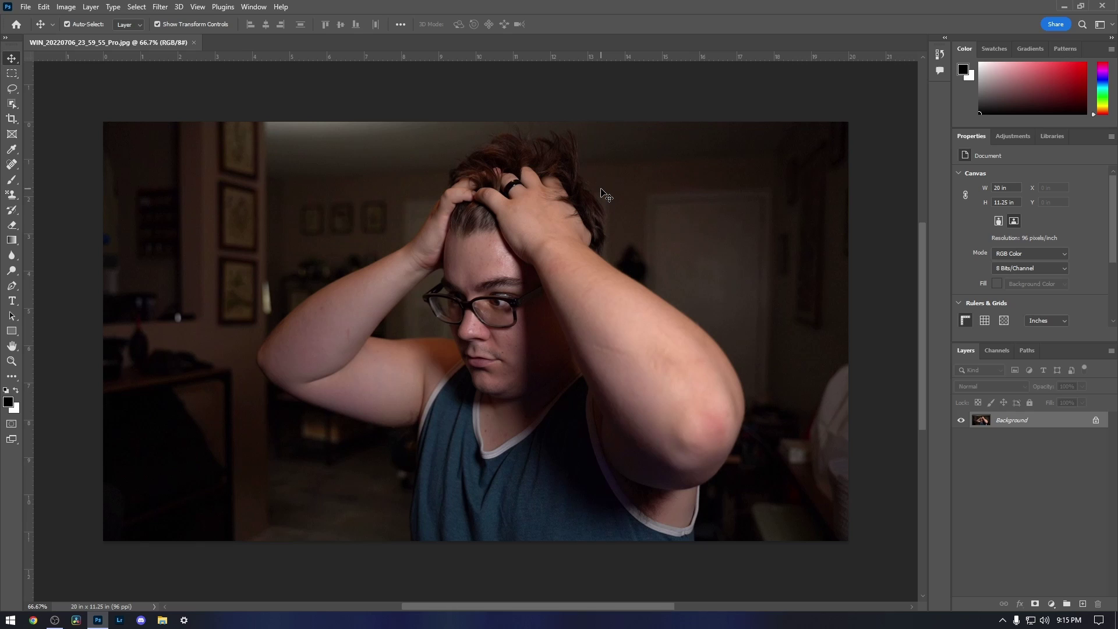
# Unlock the Background into Layer 0, pick Object Selection, and make Layer 0 active.
pyautogui.click(1096, 420)
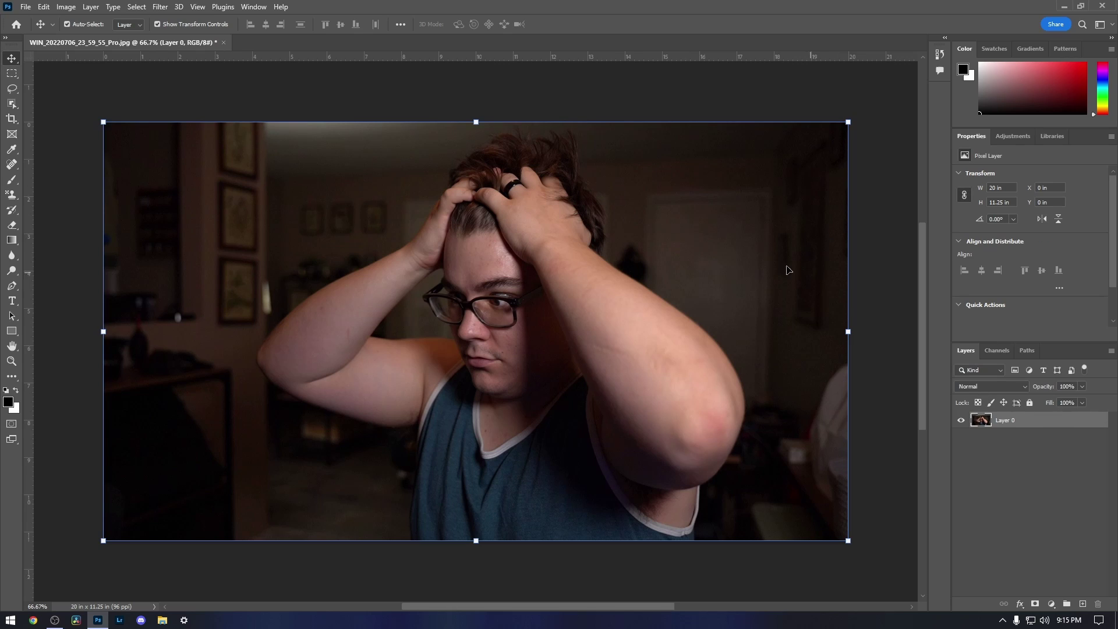
pyautogui.click(871, 158)
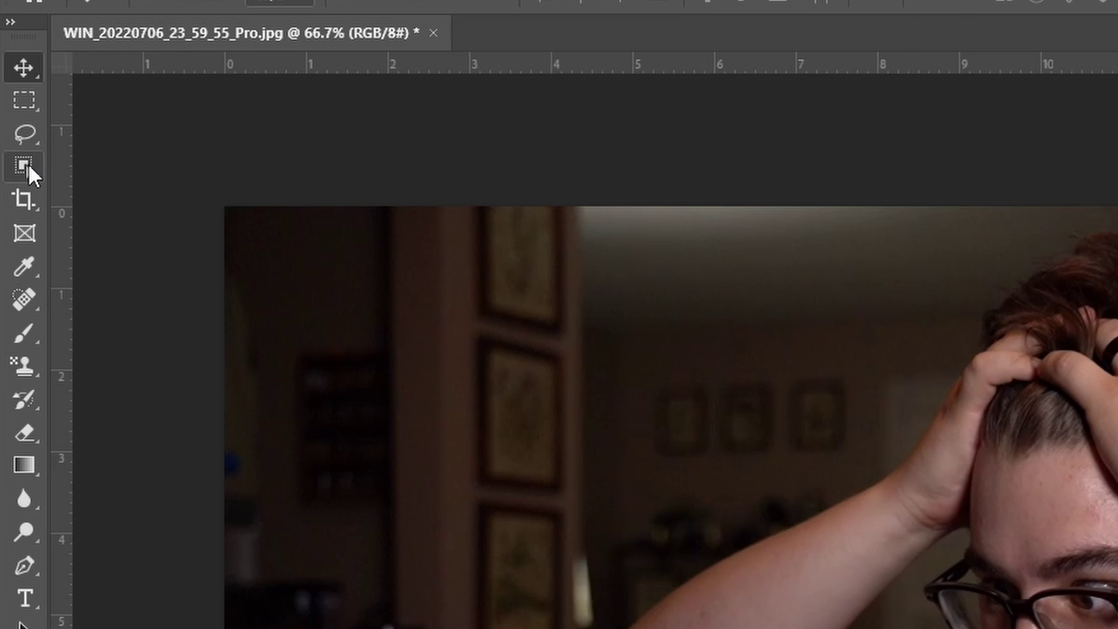
pyautogui.click(28, 165)
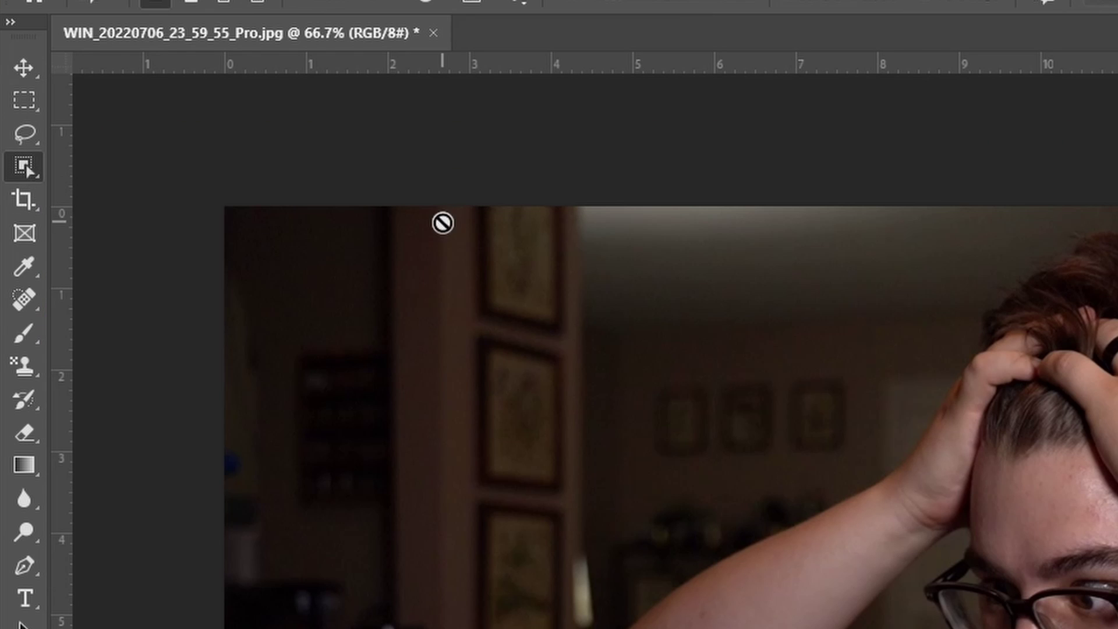
pyautogui.click(1033, 494)
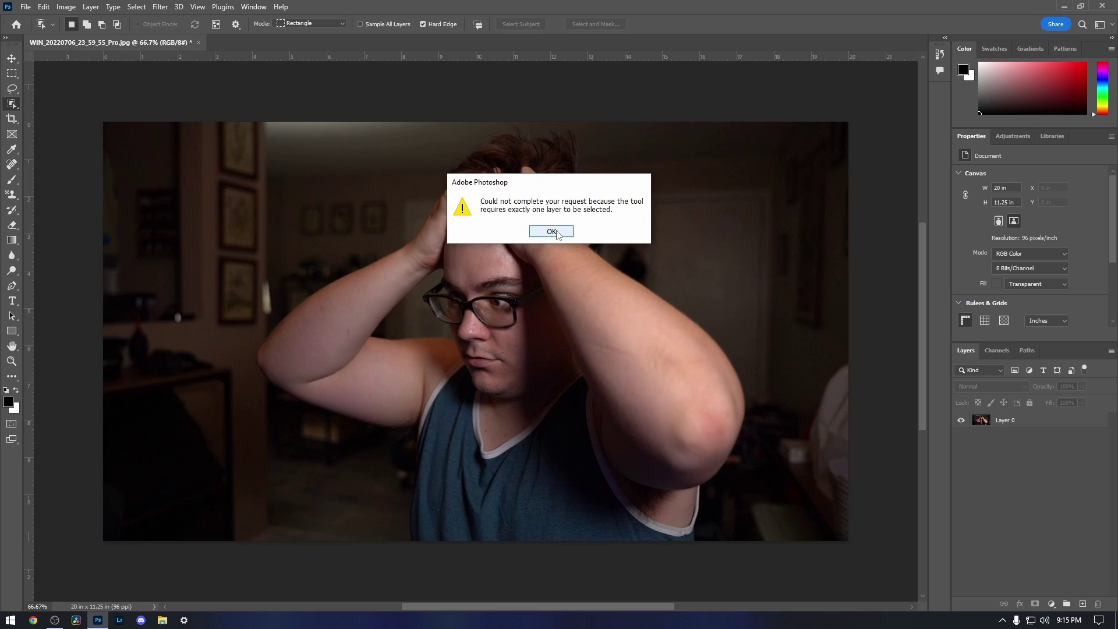
pyautogui.click(556, 232)
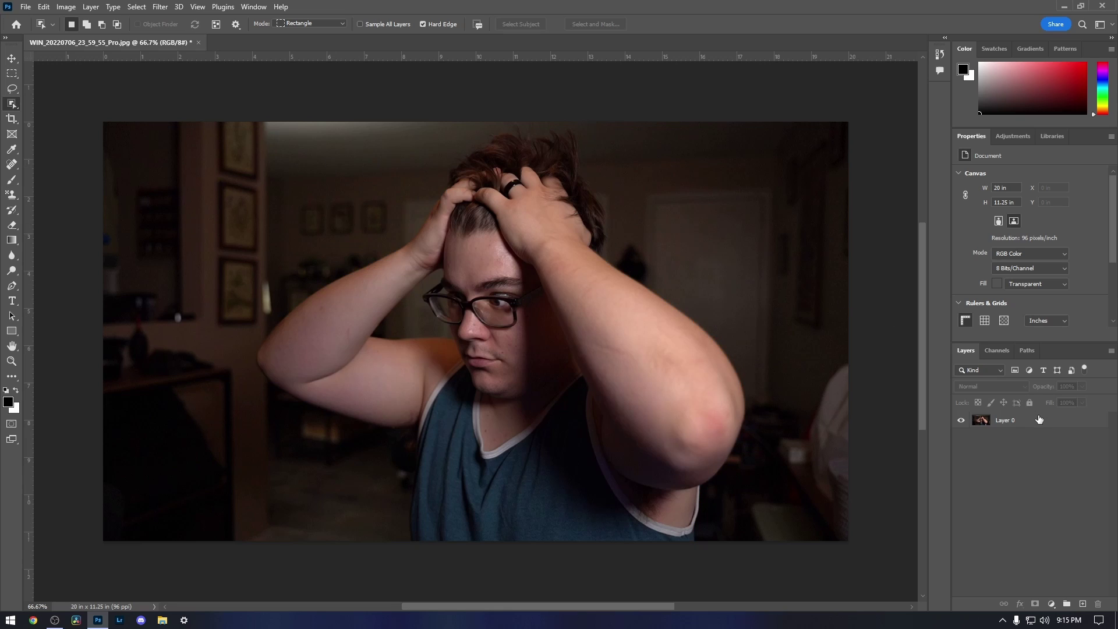
pyautogui.click(1003, 419)
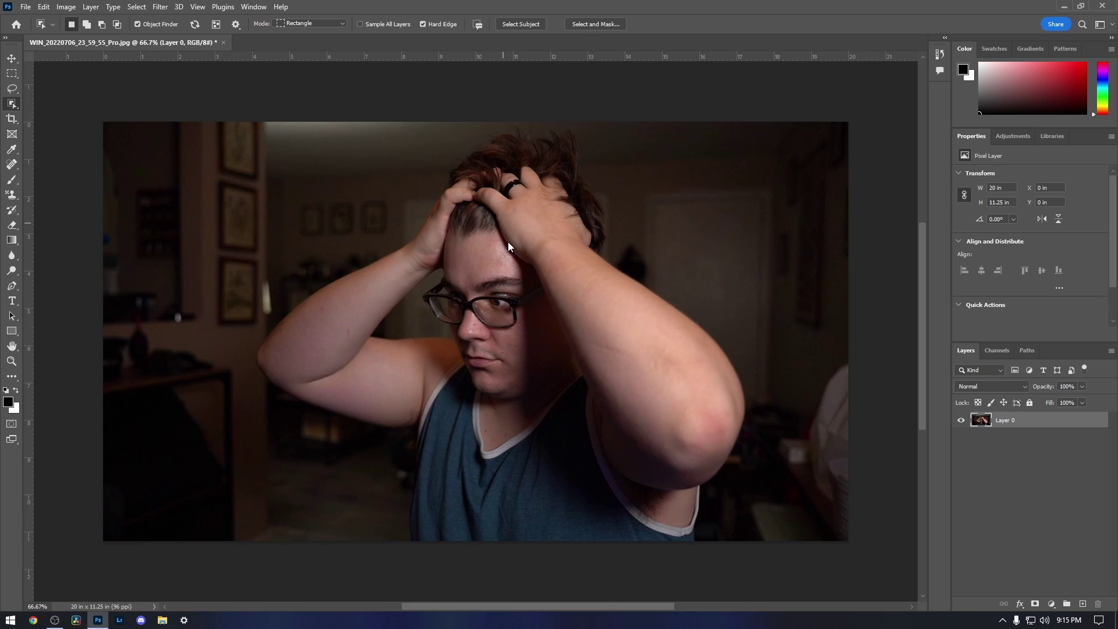
# Outline the person's hair, arms and shirt using Object Selection and Select Subject.
pyautogui.click(476, 199)
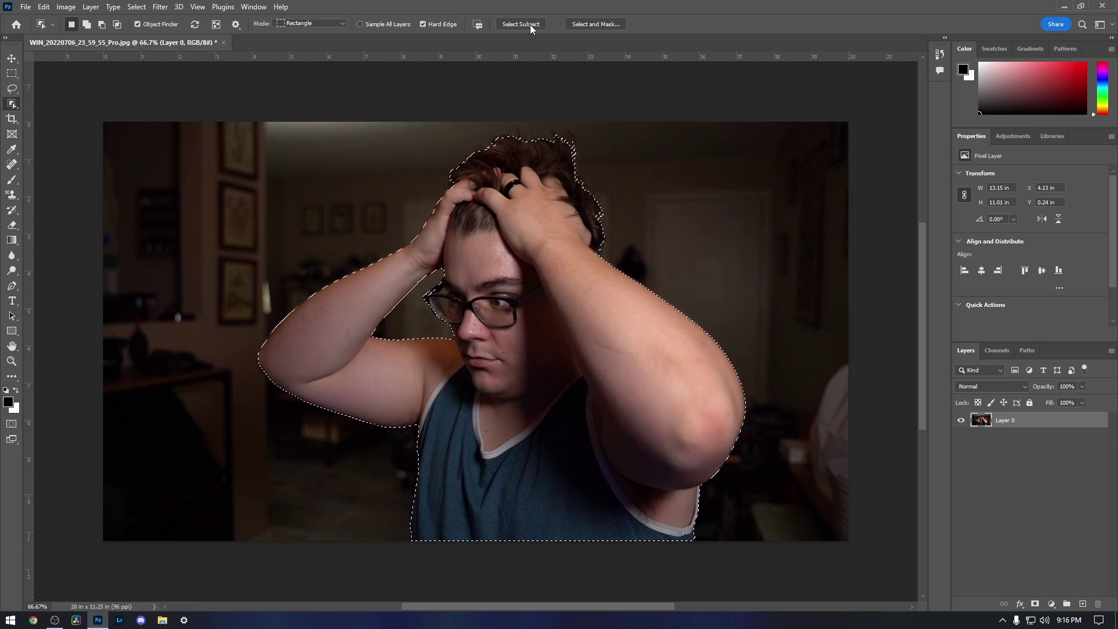
pyautogui.click(530, 24)
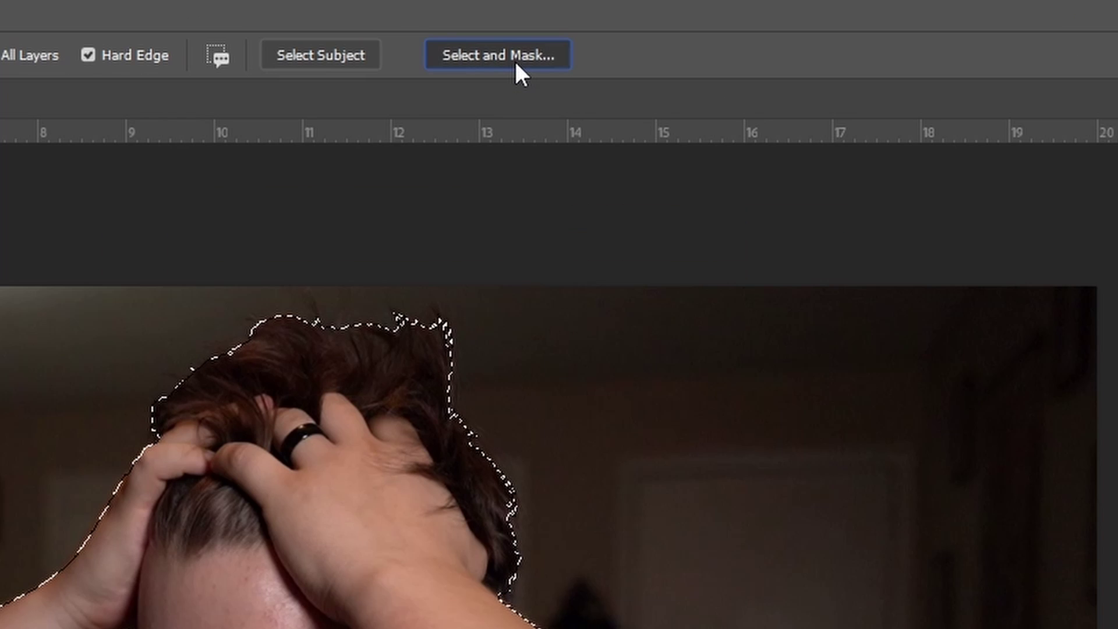
# Invert the selection in Select and Mask, delete the room behind the person, and deselect.
pyautogui.click(515, 60)
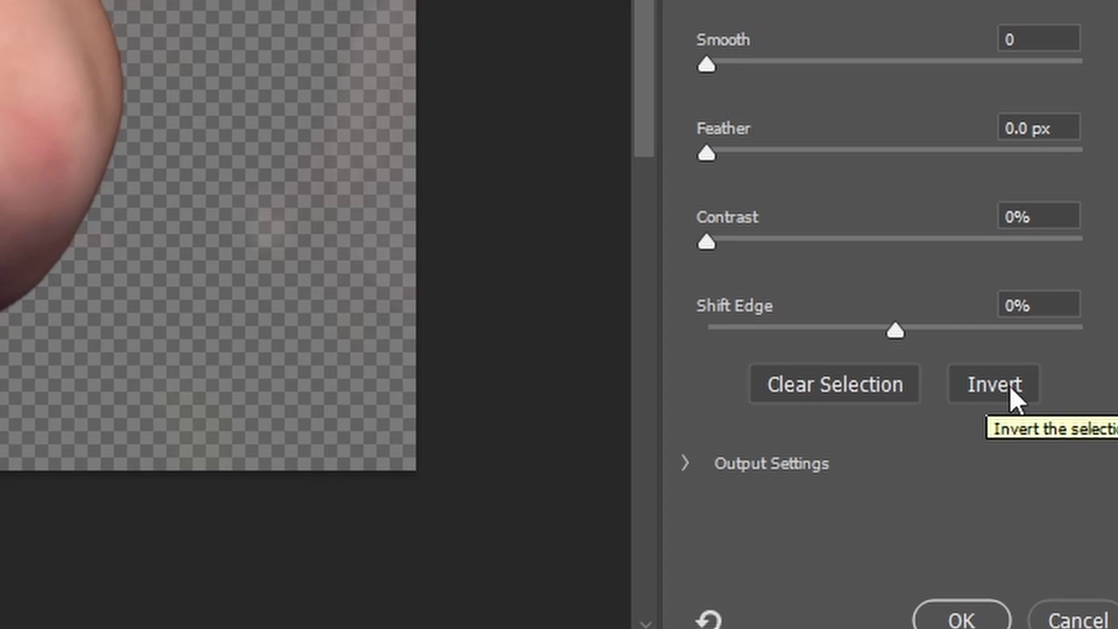
pyautogui.click(1065, 511)
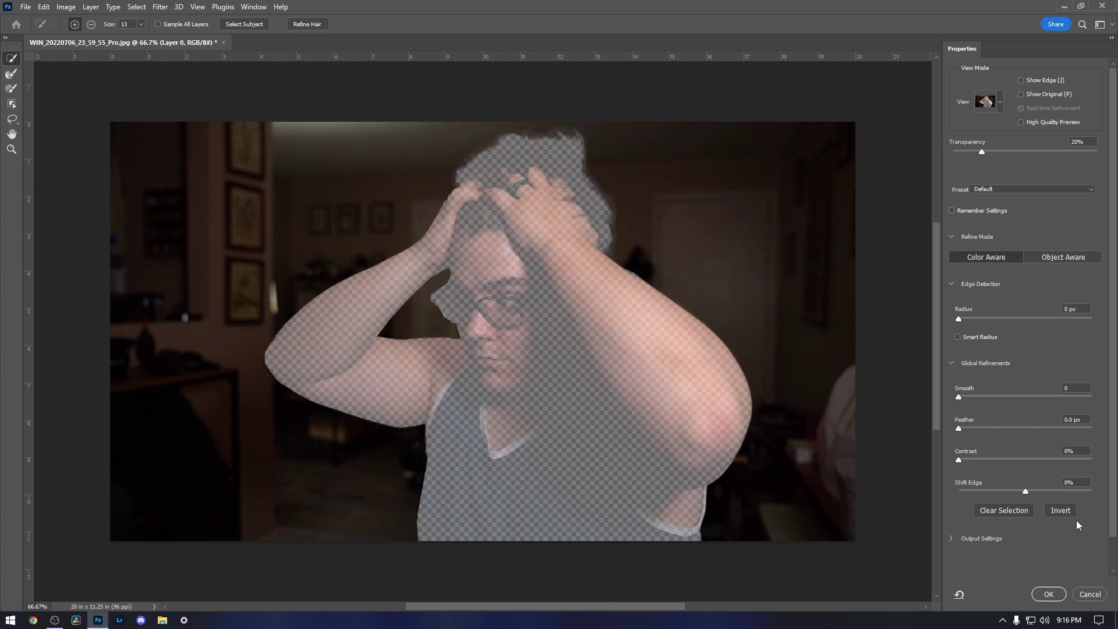
pyautogui.click(1048, 594)
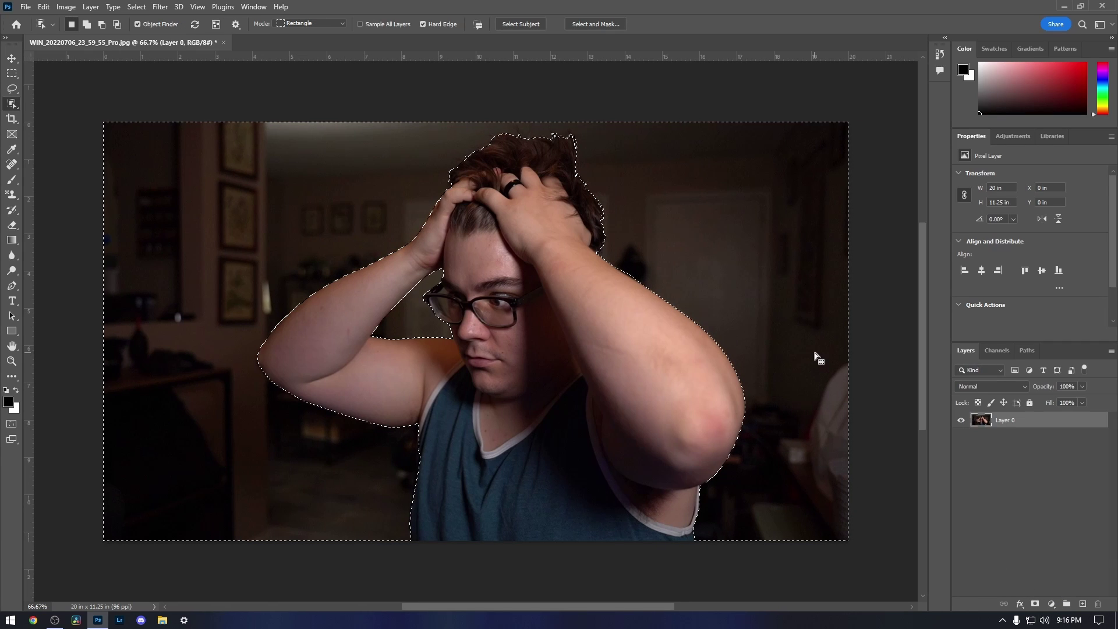
pyautogui.press('Delete')
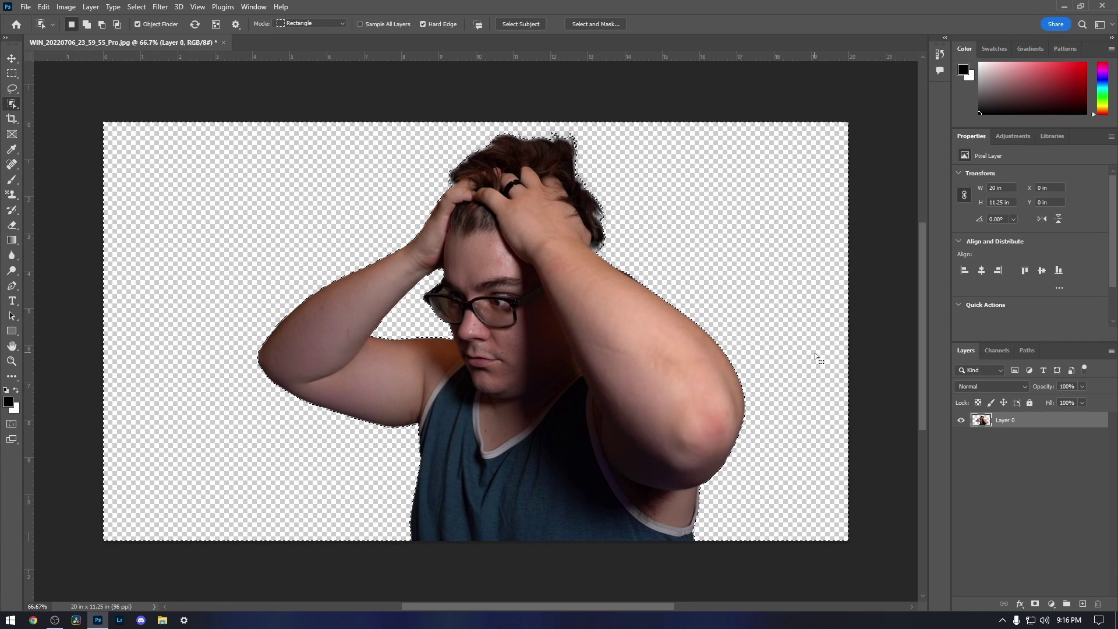
pyautogui.hotkey('ctrl', 'd')
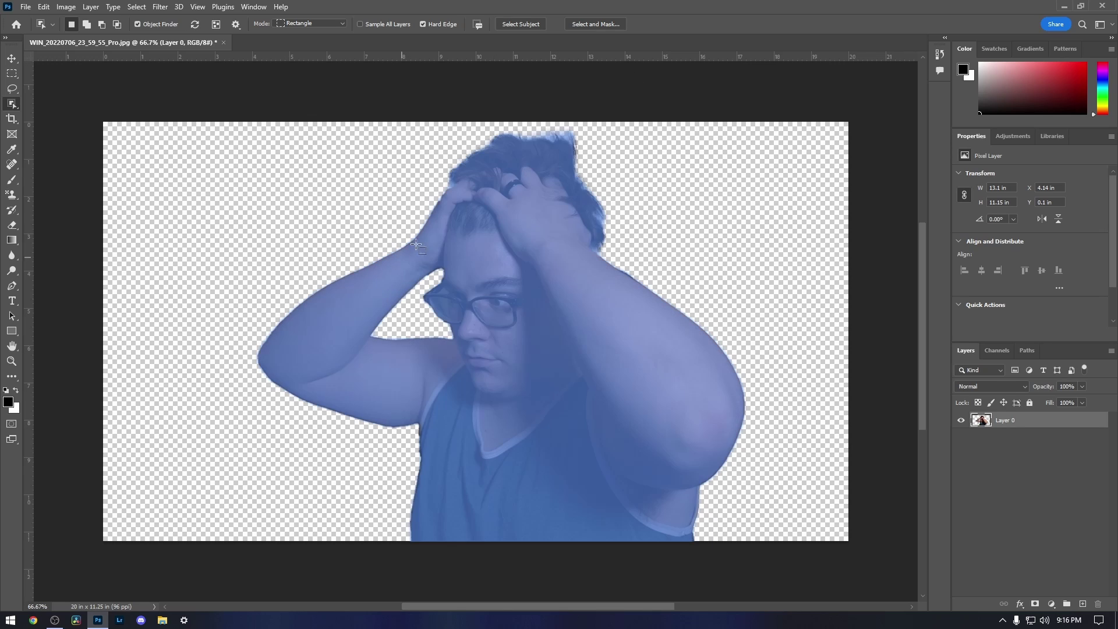
# Move and resize the cut-out, trying a 74% size and an initial tilt.
pyautogui.press('v')
pyautogui.moveTo(528, 230); pyautogui.dragTo(472, 224)
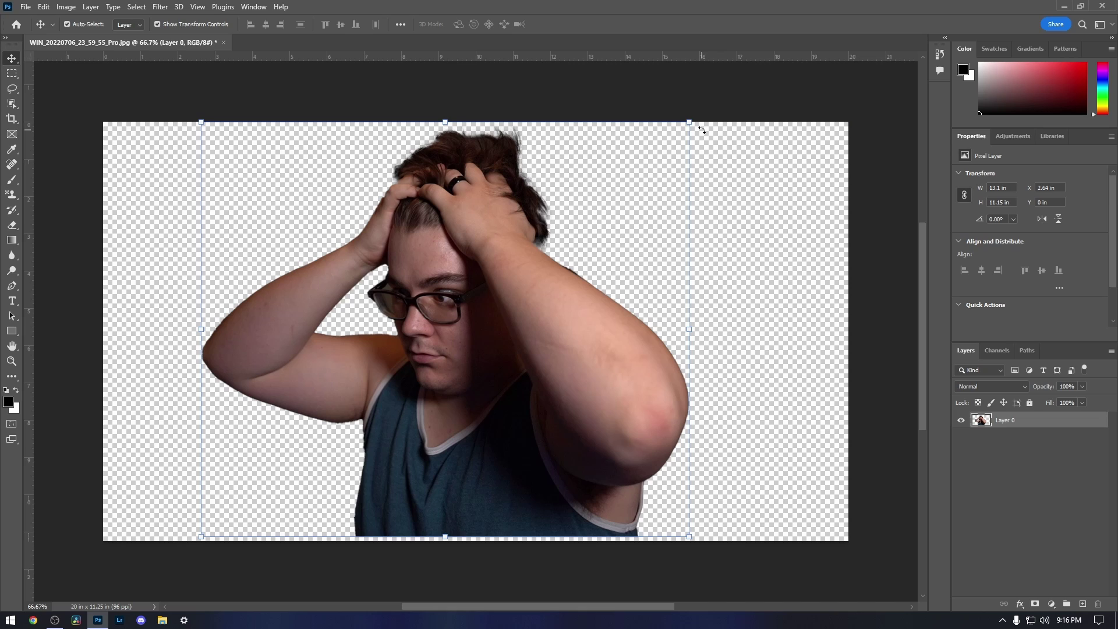
pyautogui.moveTo(689, 119); pyautogui.dragTo(574, 222)
pyautogui.moveTo(402, 366); pyautogui.dragTo(620, 301)
pyautogui.moveTo(624, 434); pyautogui.dragTo(694, 481)
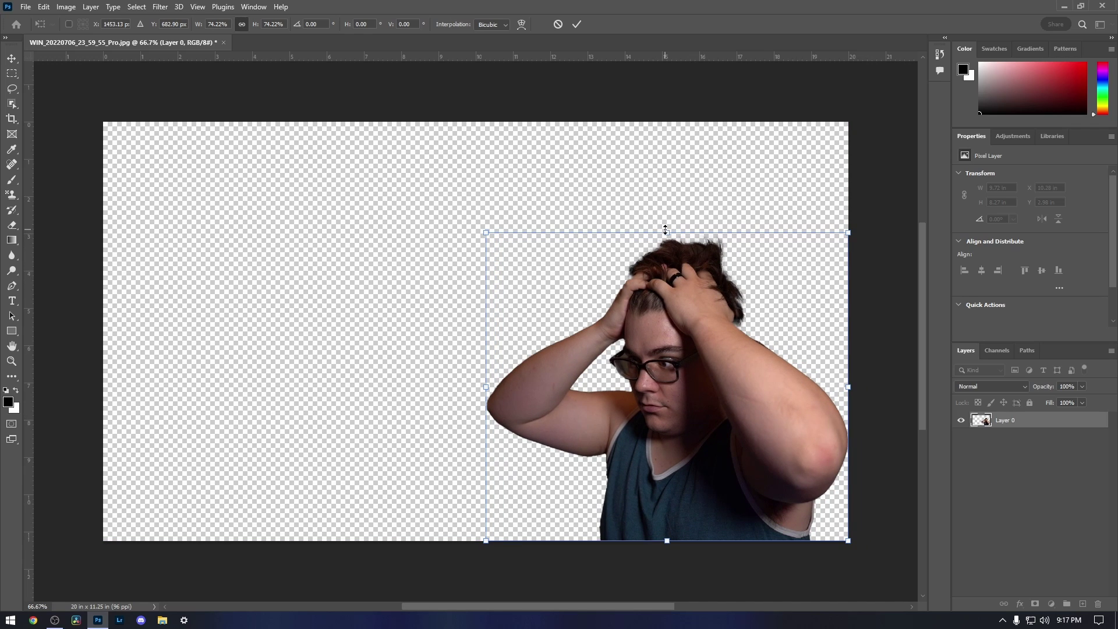
pyautogui.moveTo(665, 229); pyautogui.dragTo(682, 246)
pyautogui.moveTo(908, 568); pyautogui.dragTo(932, 501)
pyautogui.moveTo(643, 362); pyautogui.dragTo(689, 406)
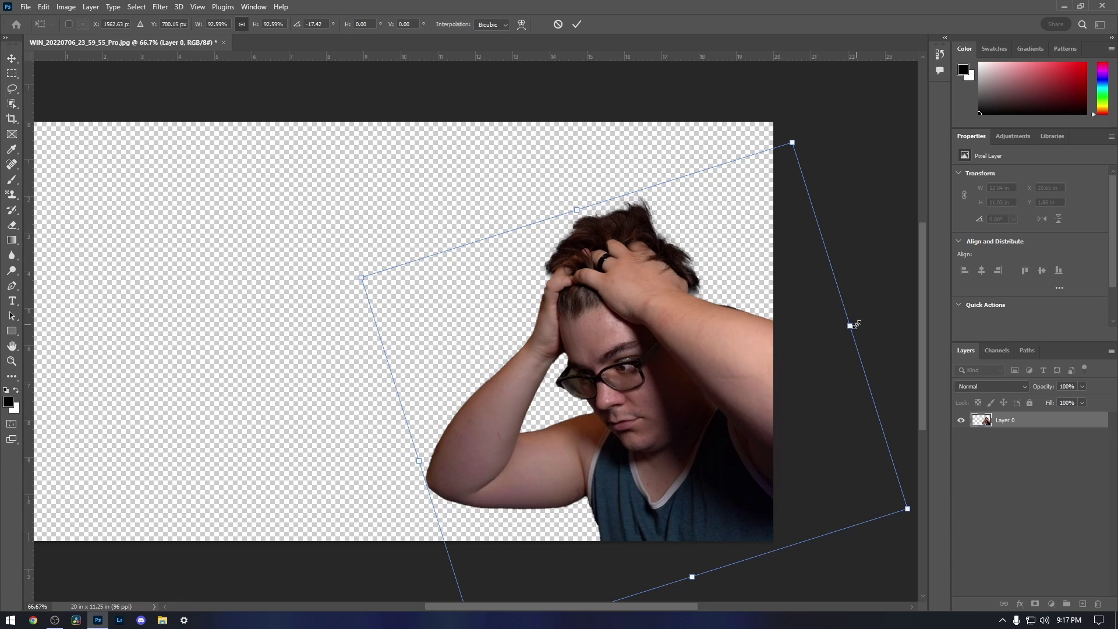
# Enlarge the cut-out to about 112%, tilt it about -20°, and place it right.
pyautogui.moveTo(851, 325); pyautogui.dragTo(740, 154)
pyautogui.moveTo(668, 378); pyautogui.dragTo(755, 222)
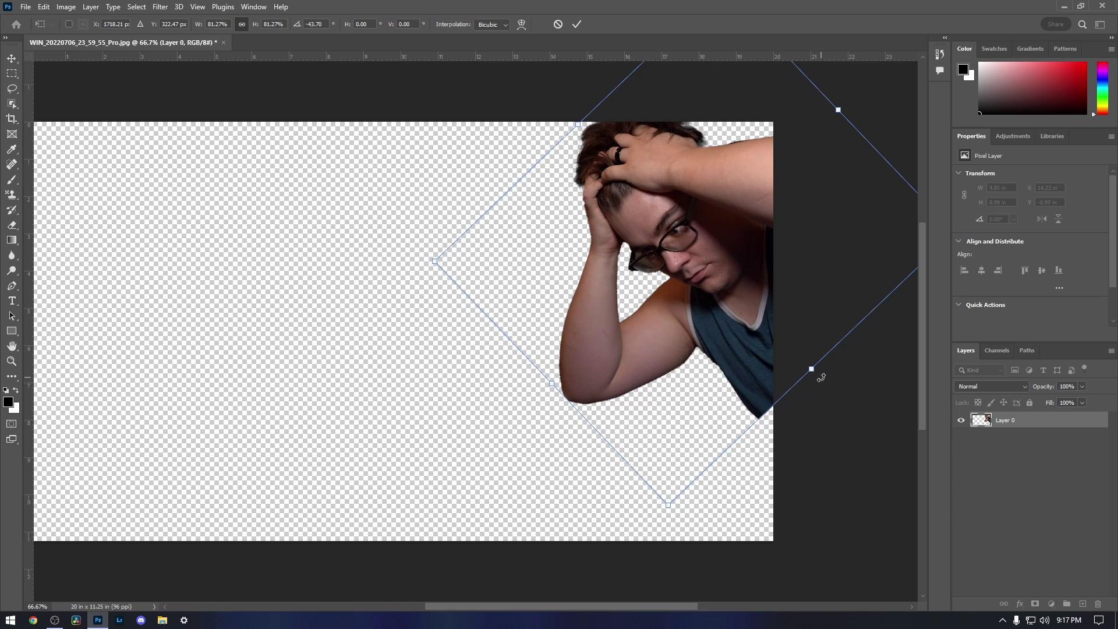
pyautogui.moveTo(811, 369); pyautogui.dragTo(854, 517)
pyautogui.moveTo(743, 362); pyautogui.dragTo(565, 386)
pyautogui.moveTo(744, 500); pyautogui.dragTo(664, 582)
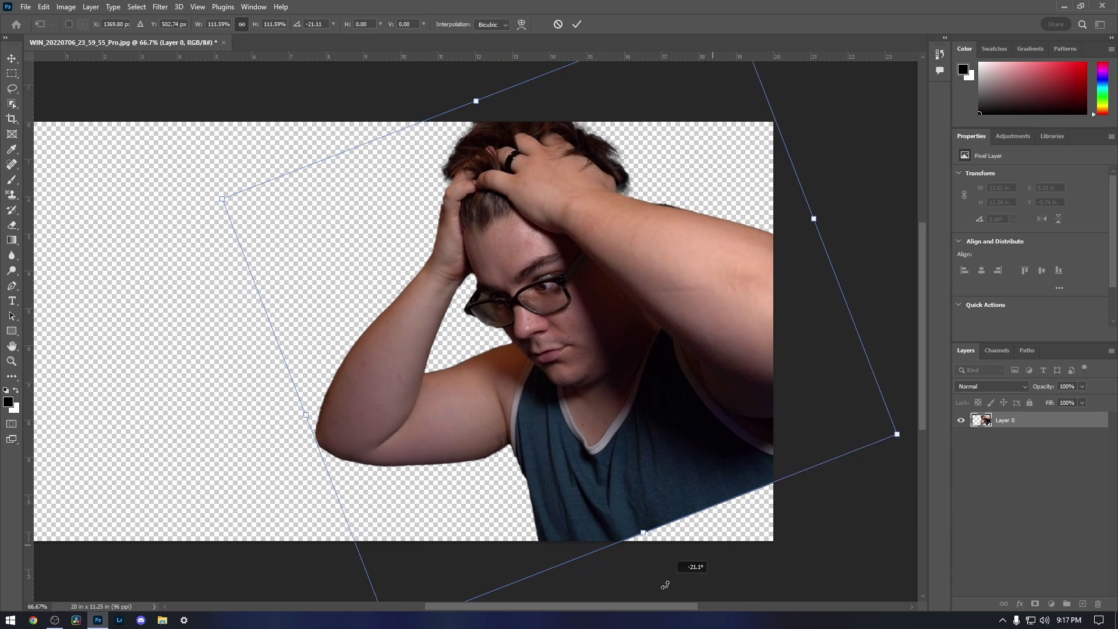
pyautogui.moveTo(686, 421); pyautogui.dragTo(704, 483)
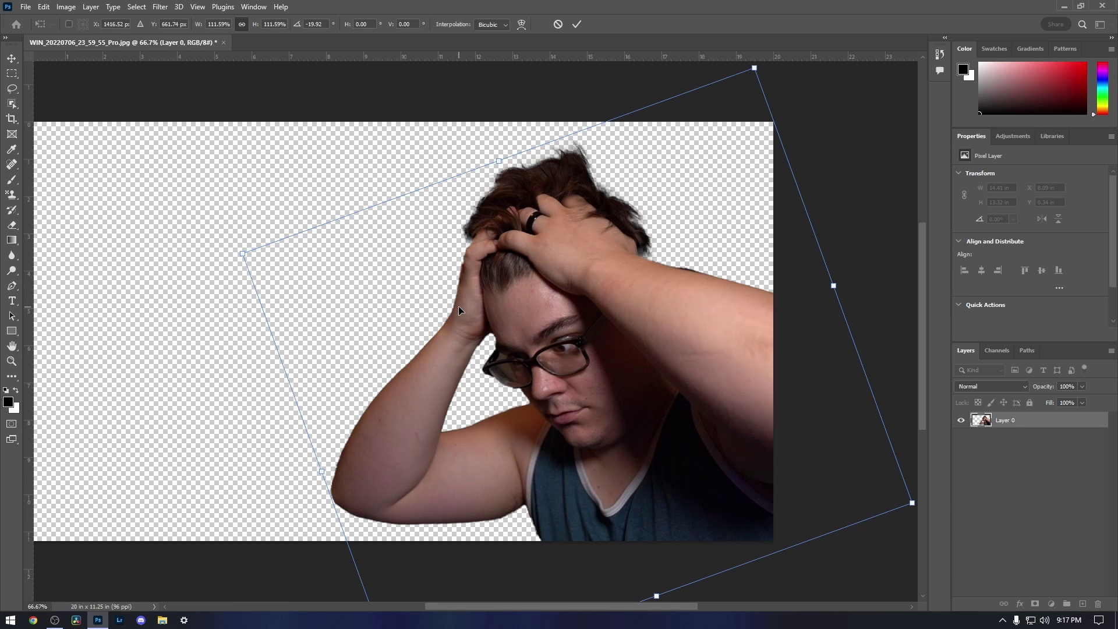
pyautogui.scroll(3, 397, 325)
pyautogui.scroll(-4, 398, 325)
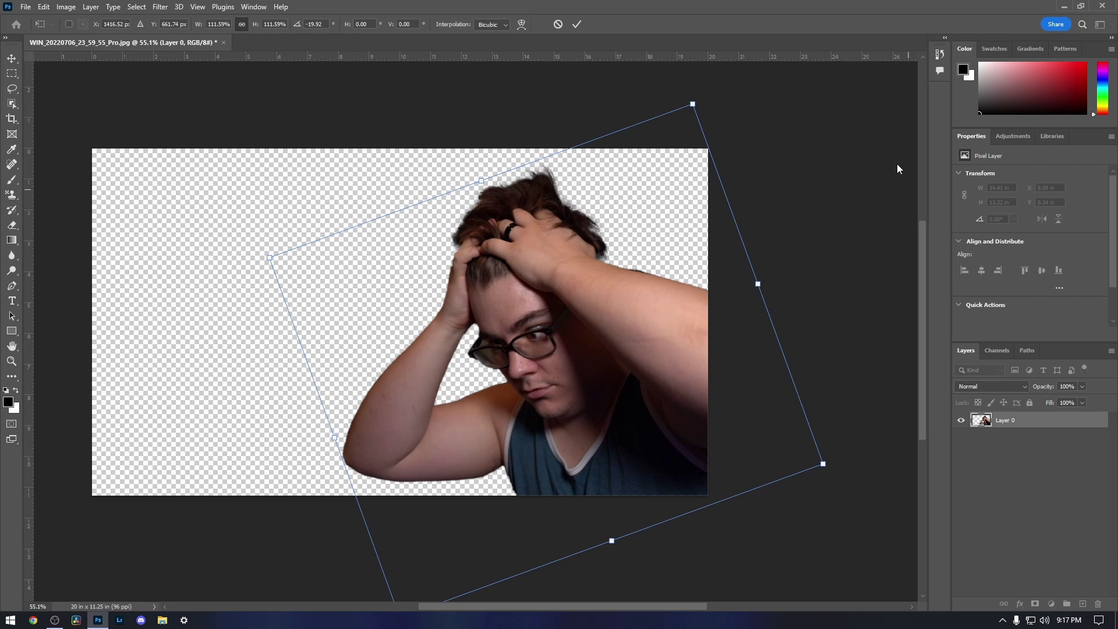
pyautogui.press('Escape')
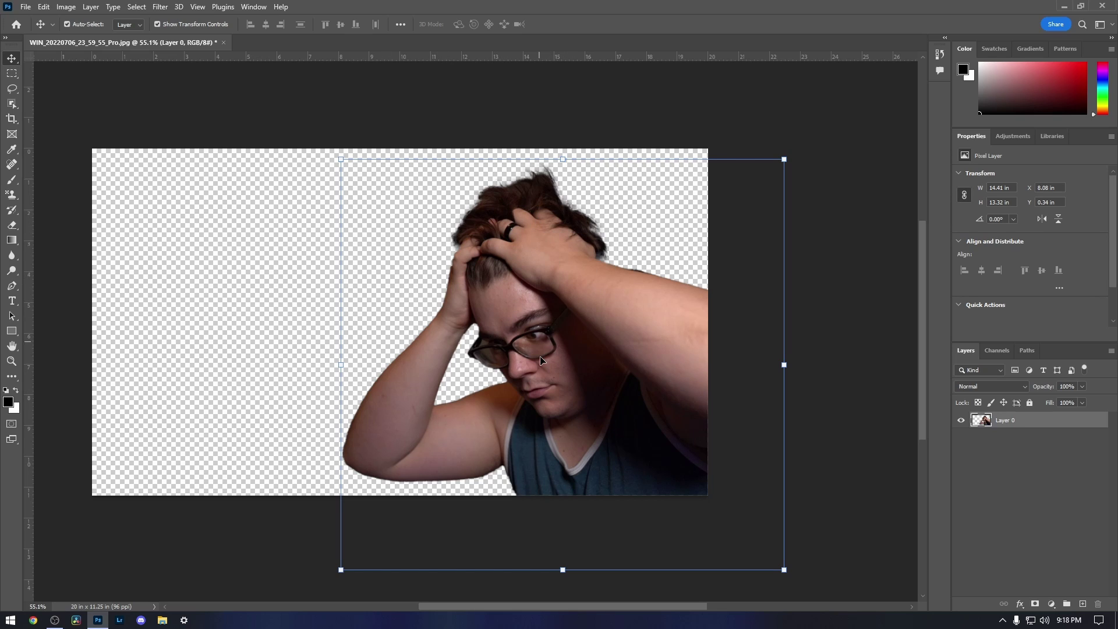
# Rotate the cut-out about +18° back to upright, nudge it into place, and commit.
pyautogui.moveTo(792, 156); pyautogui.dragTo(902, 211)
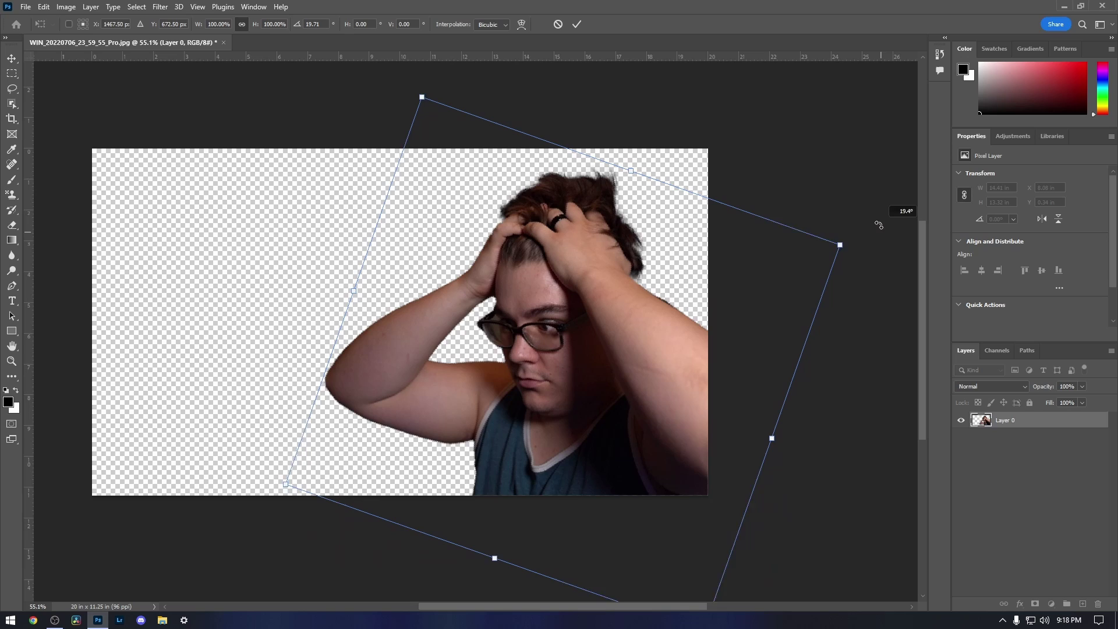
pyautogui.moveTo(473, 341); pyautogui.dragTo(476, 311)
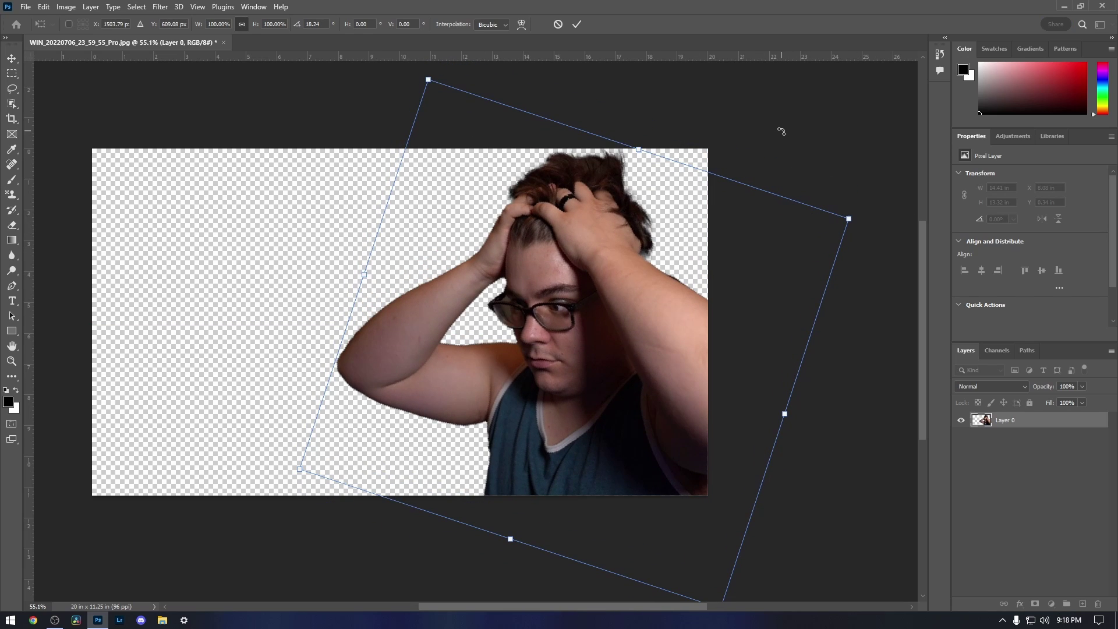
pyautogui.hotkey('ctrl', 'z')
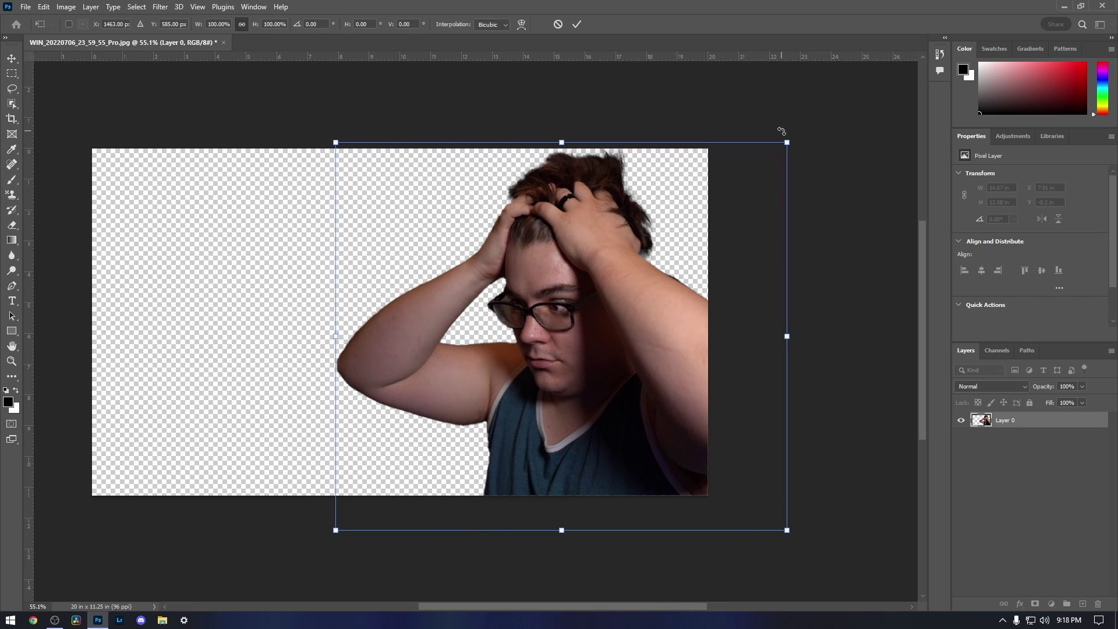
pyautogui.hotkey('ctrl', 'z')
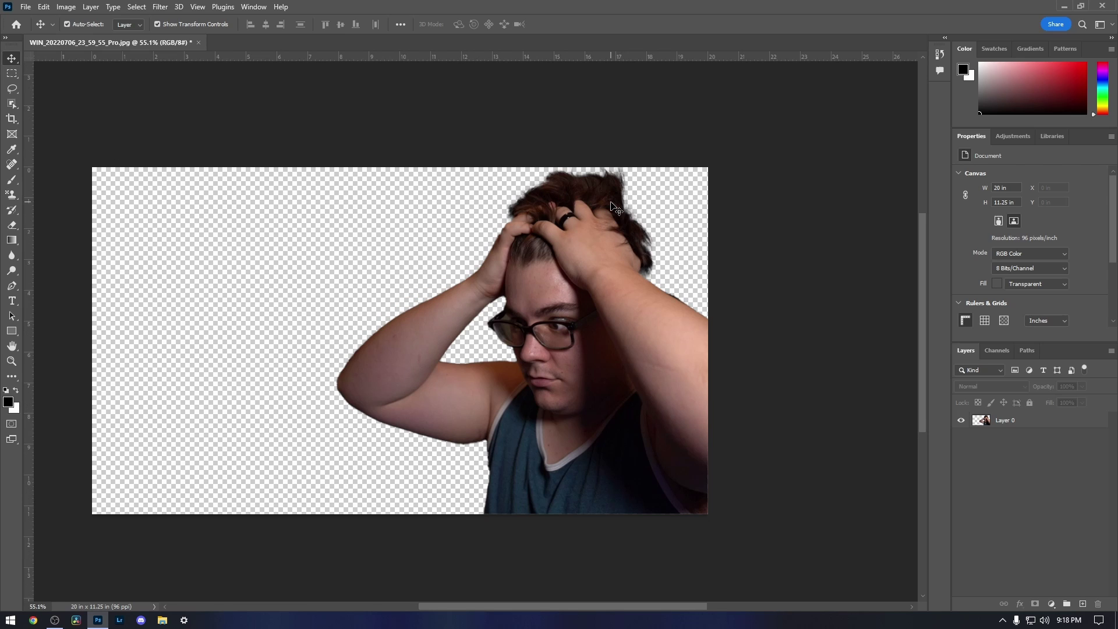
pyautogui.scroll(6, 627, 220)
pyautogui.scroll(-1, 598, 210)
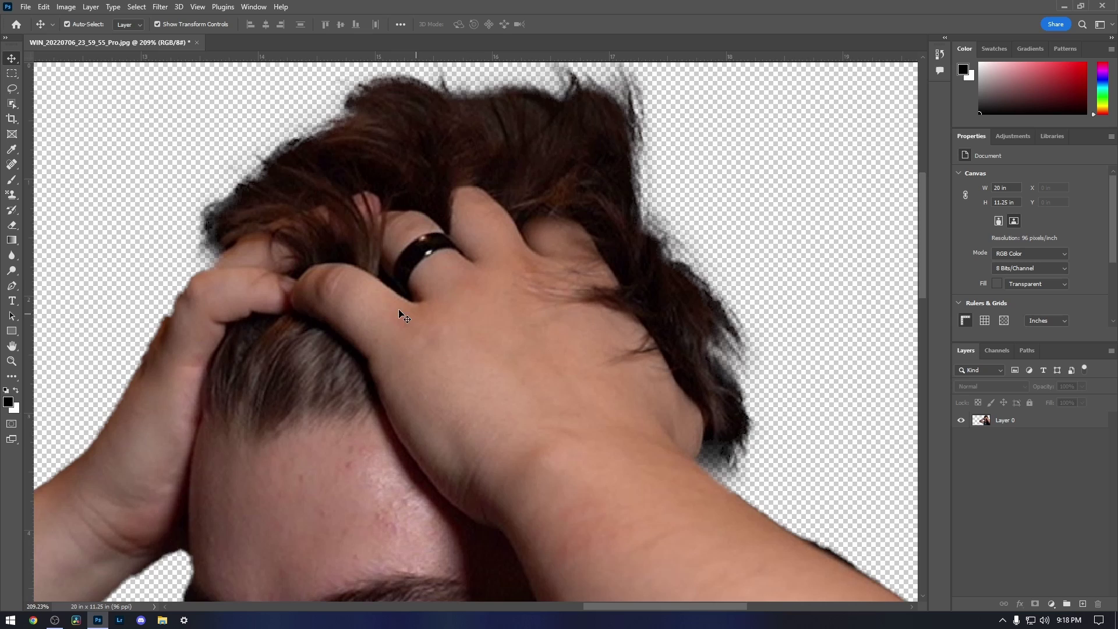
pyautogui.scroll(-6, 365, 289)
pyautogui.scroll(-2, 339, 293)
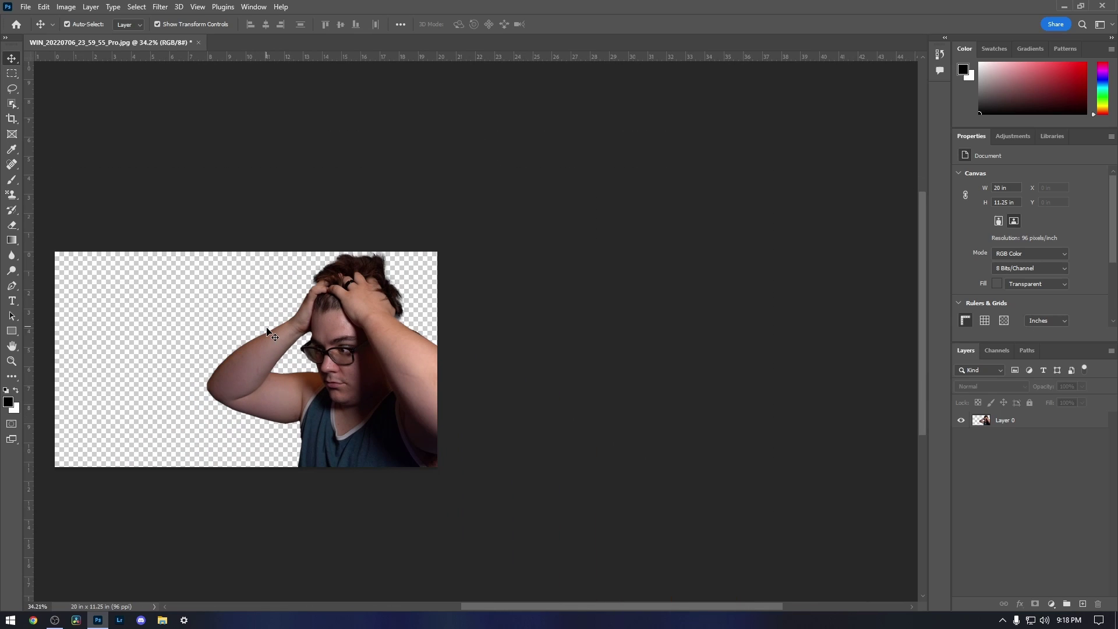
pyautogui.scroll(3, 267, 332)
pyautogui.scroll(-6, 268, 329)
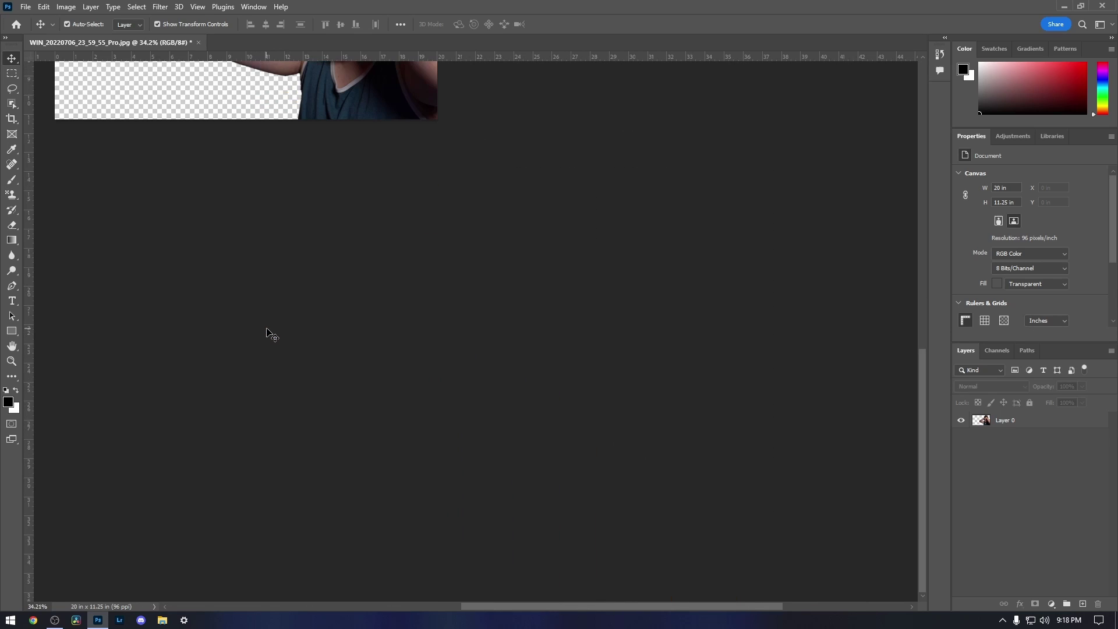
pyautogui.scroll(1, 268, 326)
pyautogui.hscroll(-5, 269, 325)
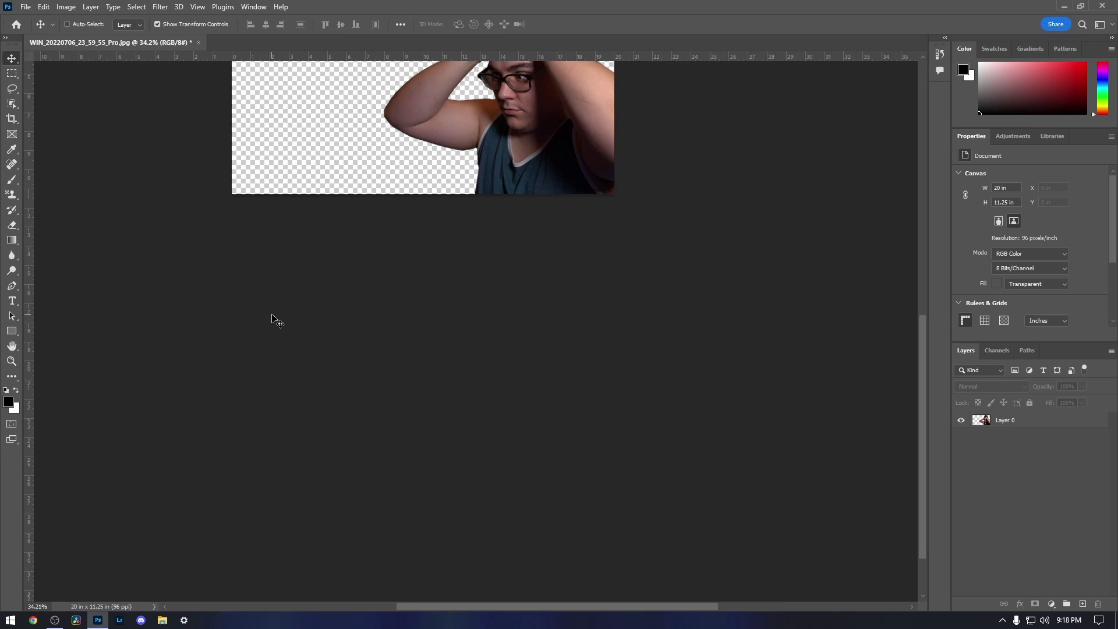
pyautogui.scroll(4, 275, 320)
pyautogui.scroll(2, 283, 315)
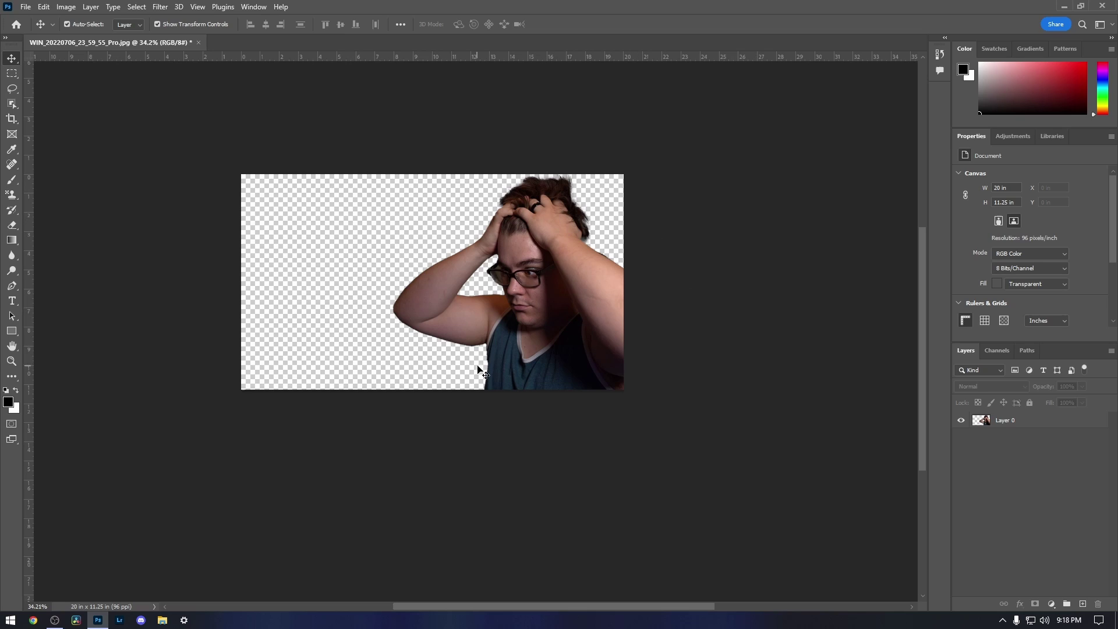
pyautogui.scroll(1, 480, 370)
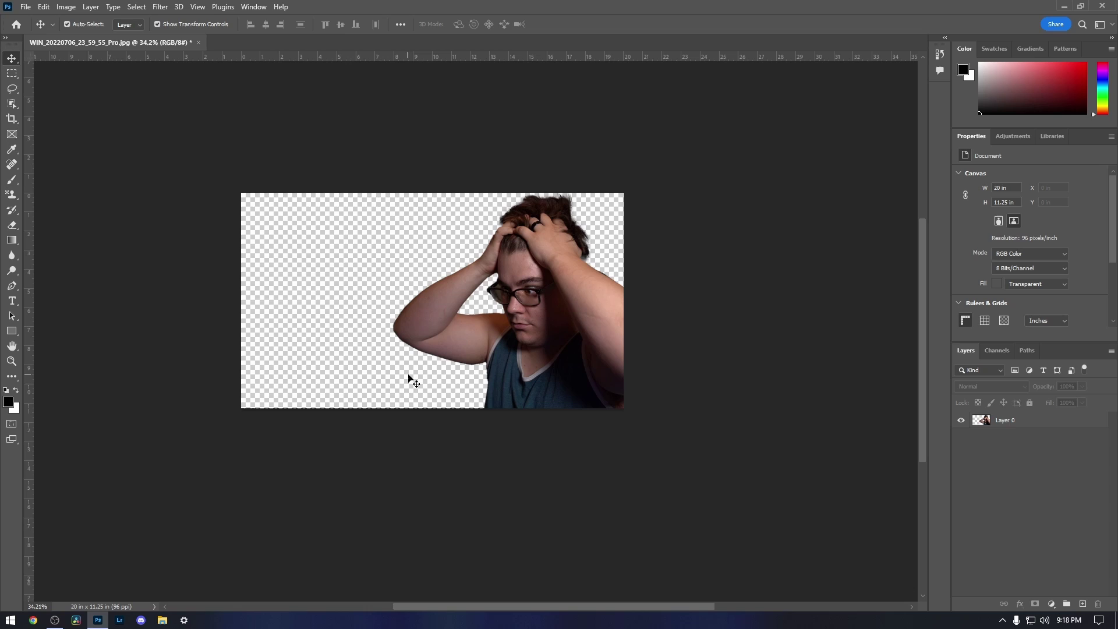